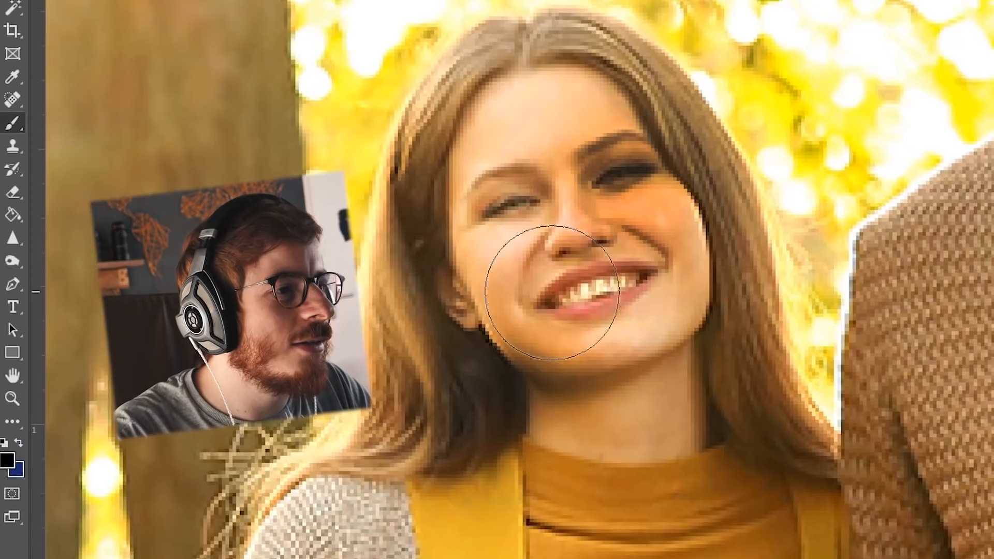
# Touch up the smiling woman's cheek and mouth with brush strokes, using a smaller brush for the teeth
pyautogui.moveTo(581, 288); pyautogui.dragTo(497, 304)
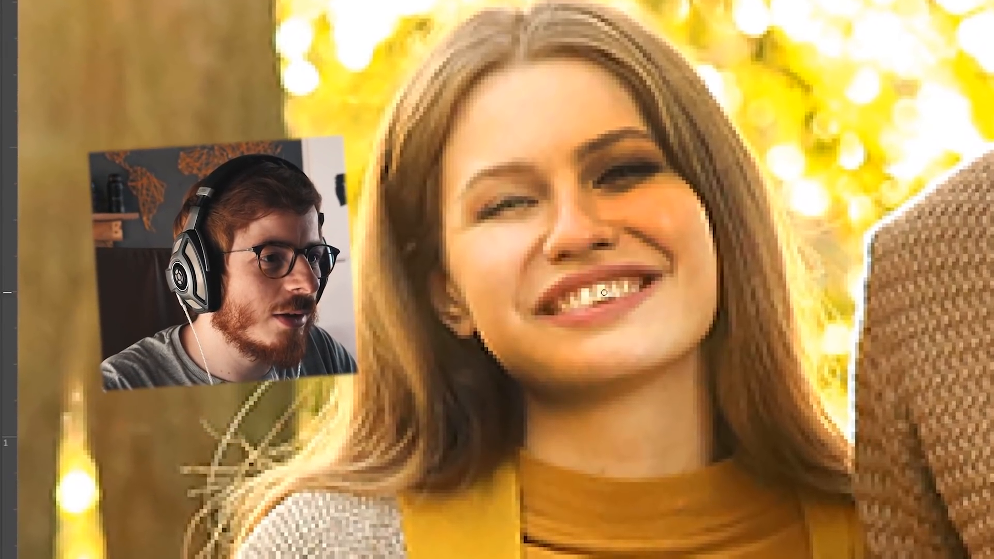
pyautogui.moveTo(581, 283); pyautogui.dragTo(581, 297)
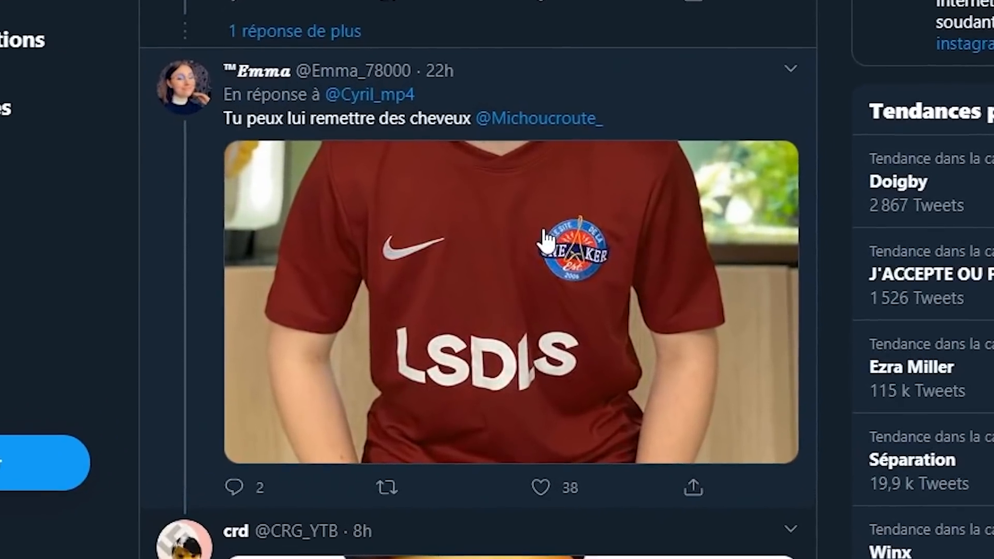
# Switch to Twitter, open the reply asking for hair on the man in the red shirt, and browse its responses
pyautogui.click(541, 240)
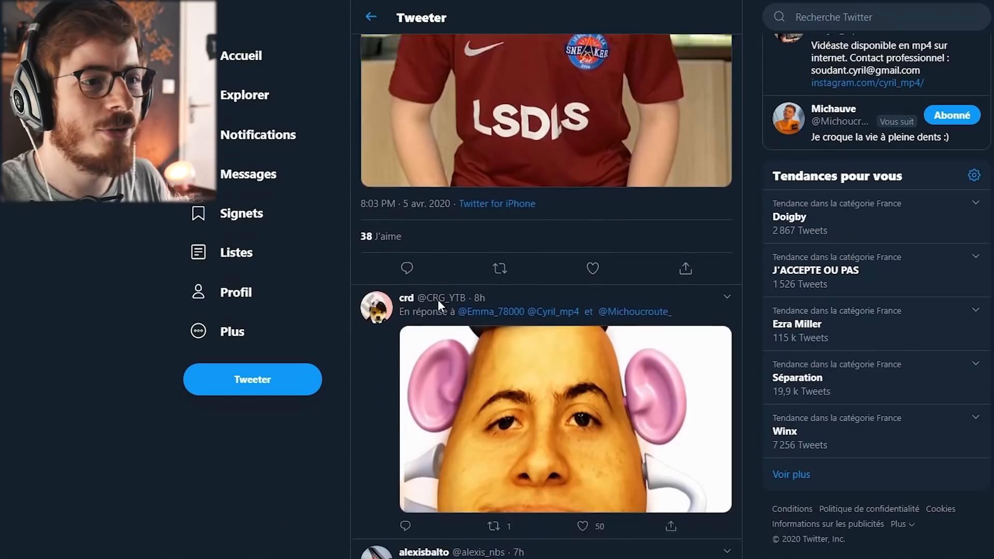
pyautogui.scroll(-2, 437, 299)
pyautogui.scroll(6, 437, 300)
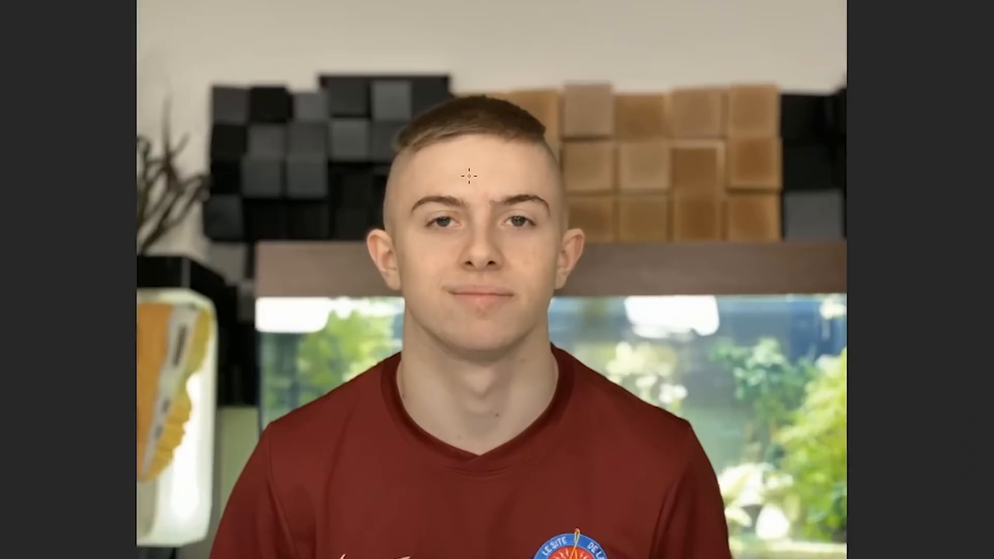
# Get the chick-in-a-nest picture from Google Images and position it on the head of the man in the red shirt
pyautogui.scroll(1, 469, 176)
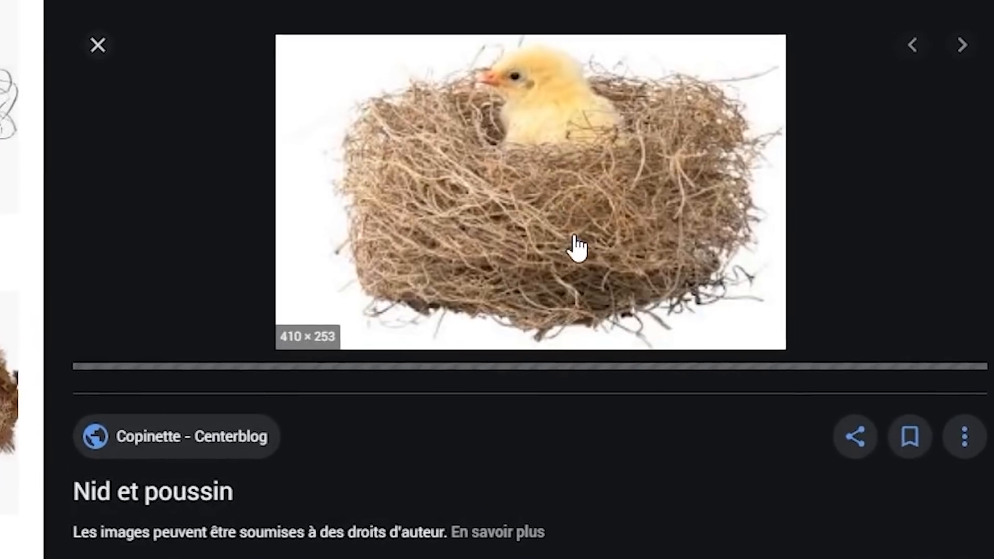
pyautogui.rightClick(664, 111)
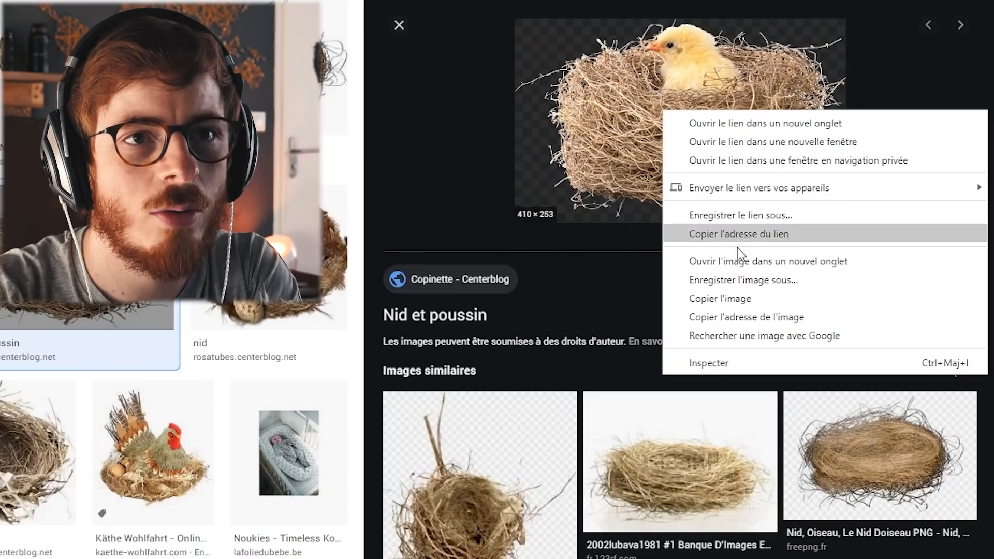
pyautogui.click(757, 263)
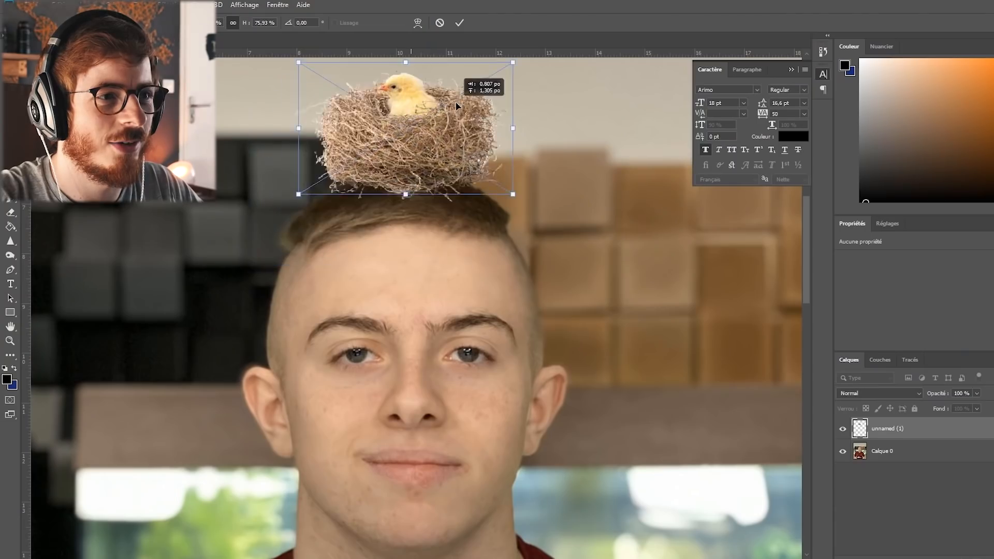
pyautogui.moveTo(454, 118); pyautogui.dragTo(452, 149)
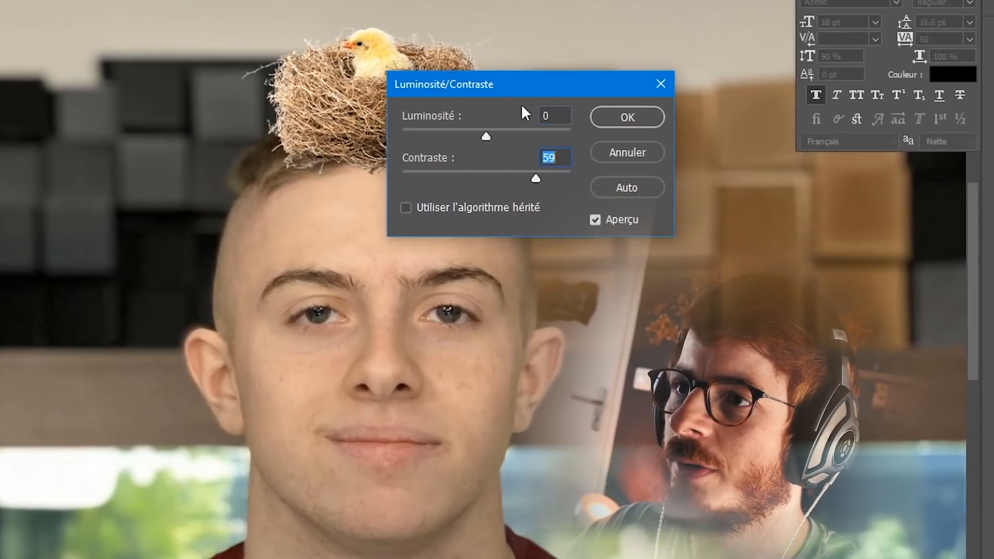
# Lower the nest's brightness in the Brightness/Contrast adjustment, keeping its contrast at 59
pyautogui.moveTo(519, 86); pyautogui.dragTo(742, 161)
pyautogui.moveTo(701, 211); pyautogui.dragTo(648, 207)
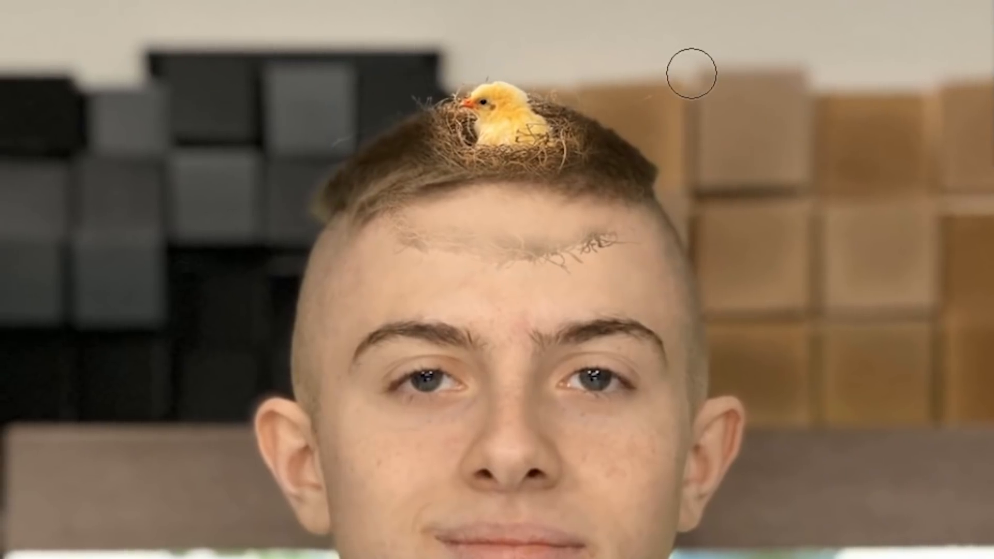
# Erase the nest twigs left on the man's forehead so only the chick and upper nest sit in his hair
pyautogui.moveTo(477, 221); pyautogui.dragTo(367, 235)
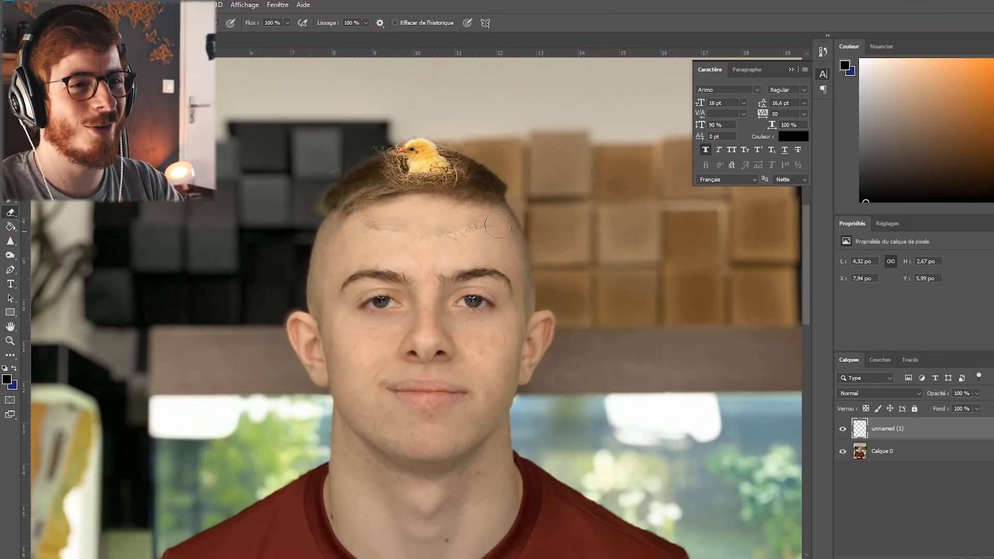
pyautogui.scroll(-4, 379, 219)
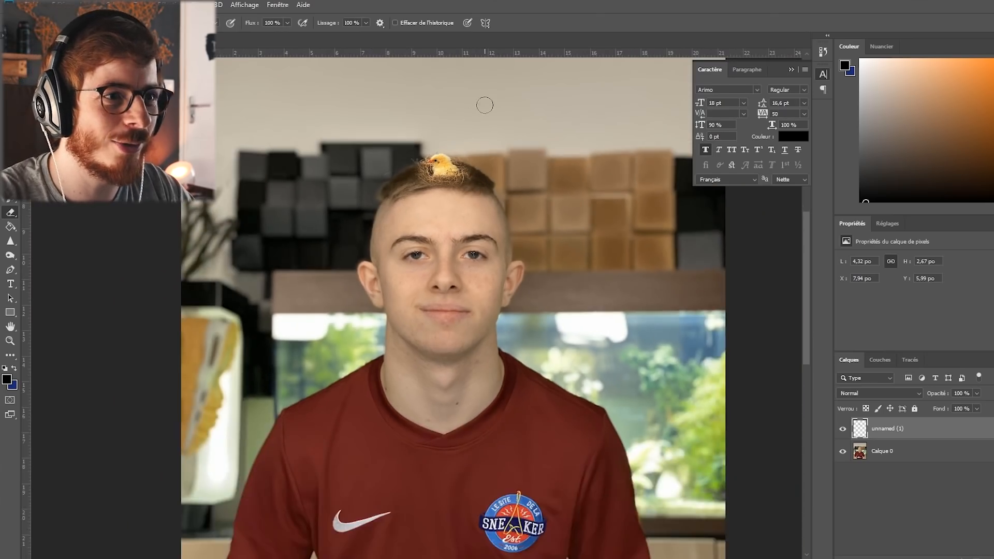
pyautogui.scroll(3, 403, 168)
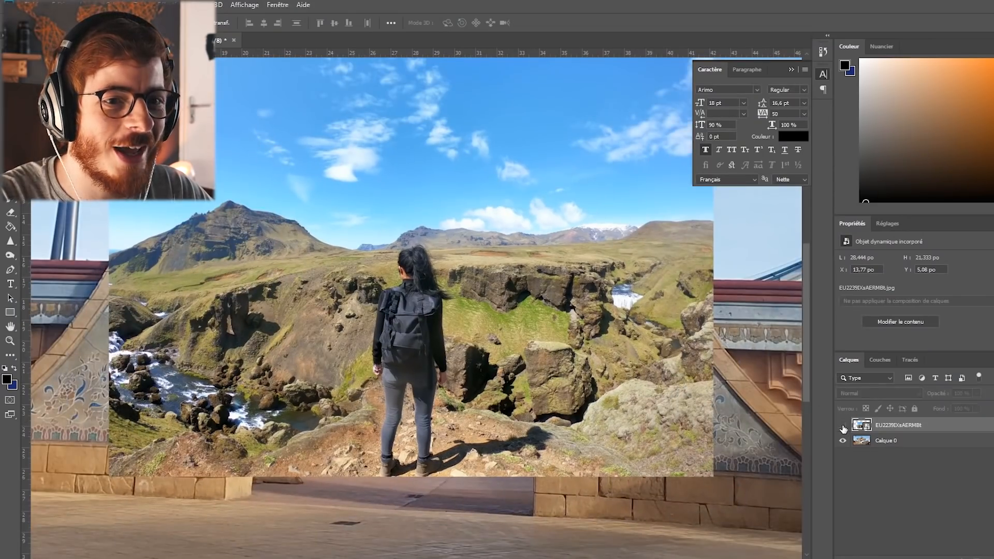
# Hide the landscape photo layer to view the Shambhala gate underneath
pyautogui.click(842, 425)
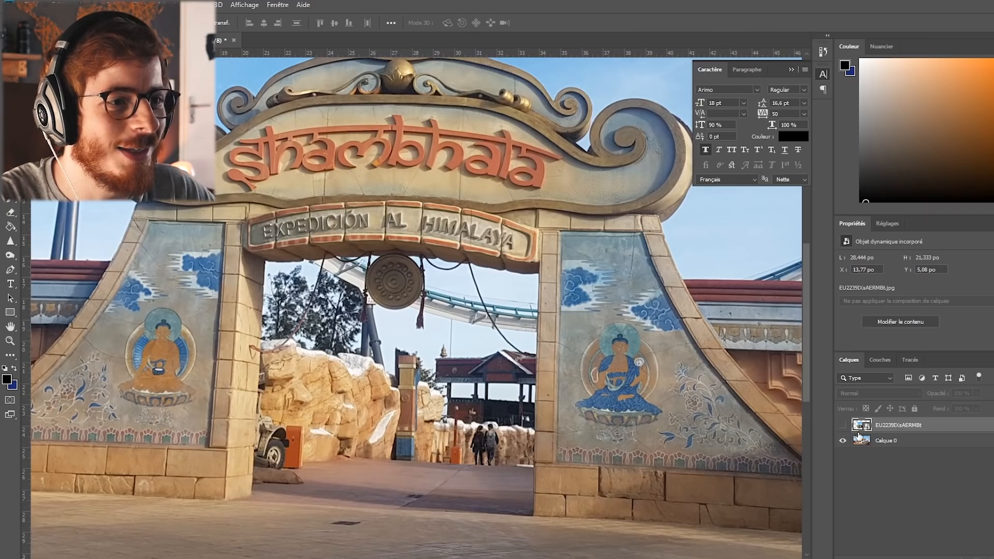
pyautogui.scroll(-5, 511, 284)
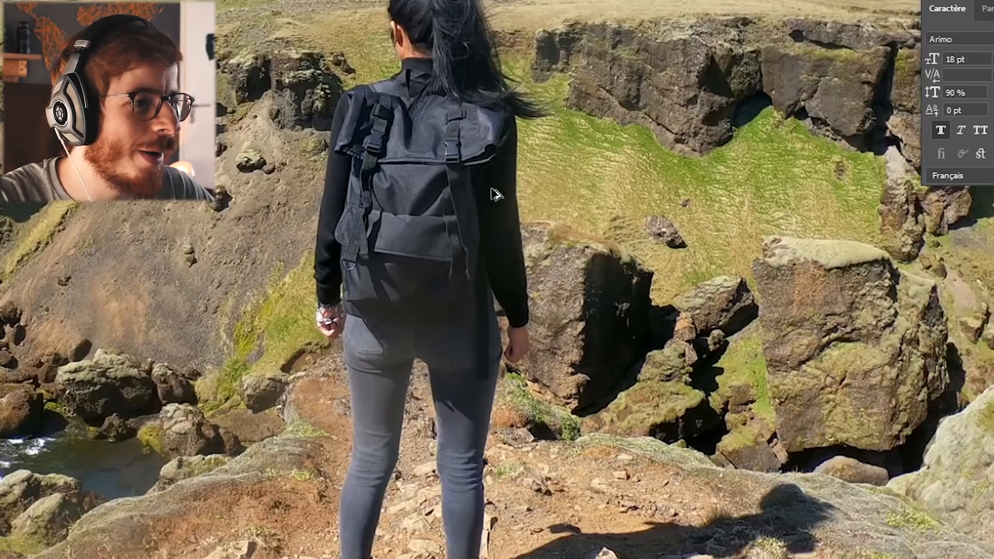
# Trace the outline of the hiker's right hand with the Pen tool, continuing the path from the sleeve
pyautogui.moveTo(548, 167); pyautogui.dragTo(534, 262)
pyautogui.scroll(-2, 535, 259)
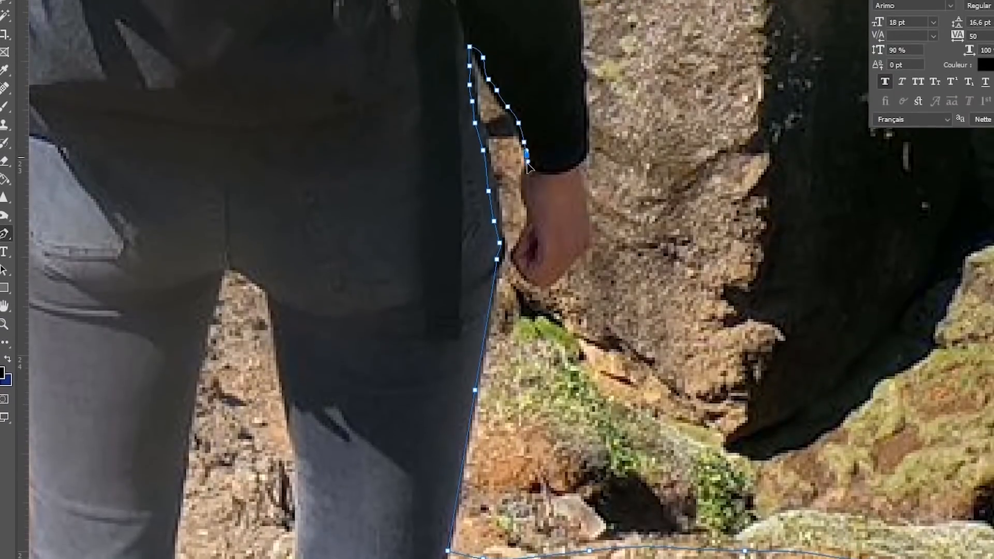
pyautogui.click(526, 207)
pyautogui.click(513, 254)
pyautogui.click(540, 286)
pyautogui.click(589, 238)
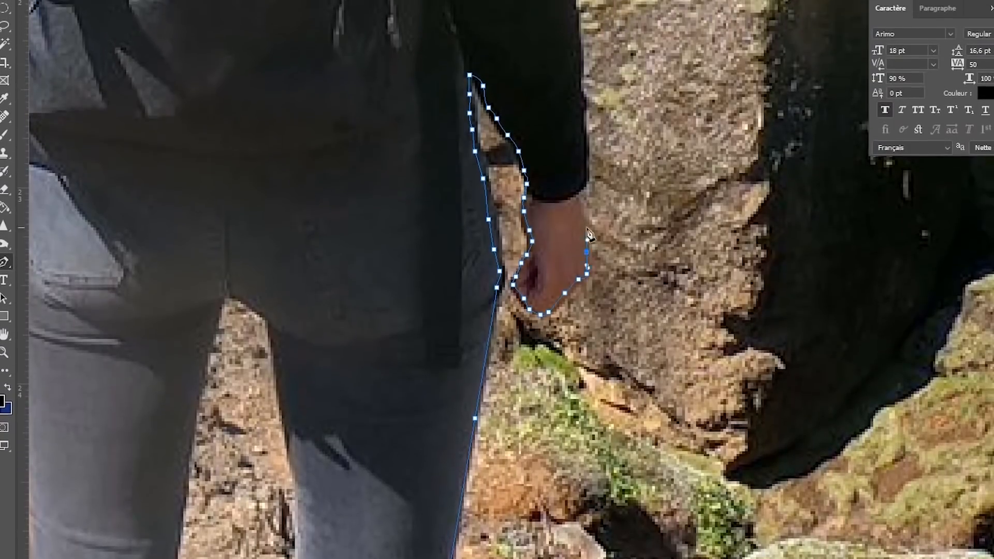
# Extend the pen path upward along the outer edge of the hiker's right arm
pyautogui.scroll(5, 588, 206)
pyautogui.click(571, 161)
pyautogui.scroll(5, 570, 160)
pyautogui.click(548, 106)
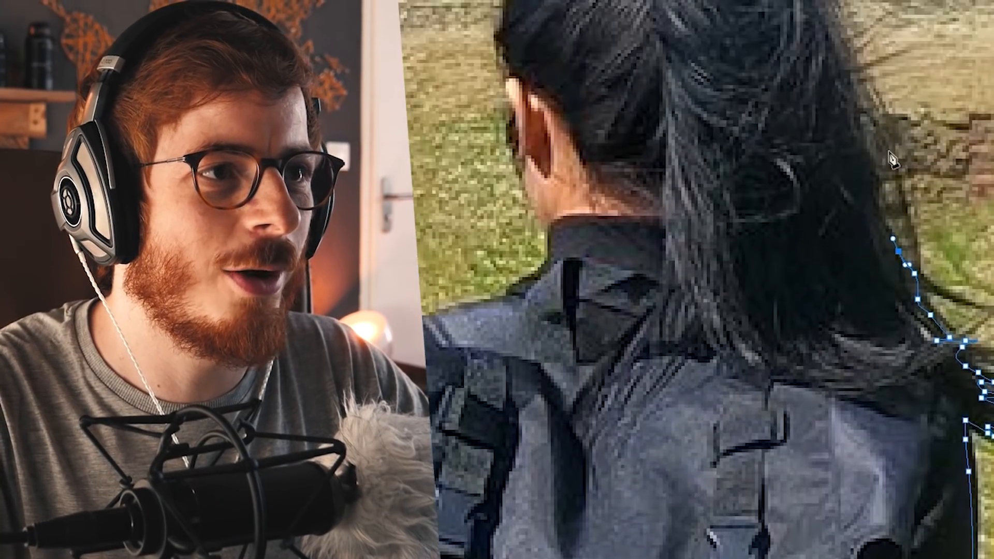
# Continue the pen path up the outer edge of the hiker's dark hair
pyautogui.scroll(3, 889, 153)
pyautogui.click(883, 355)
pyautogui.click(872, 326)
pyautogui.click(862, 291)
pyautogui.click(853, 249)
pyautogui.click(837, 205)
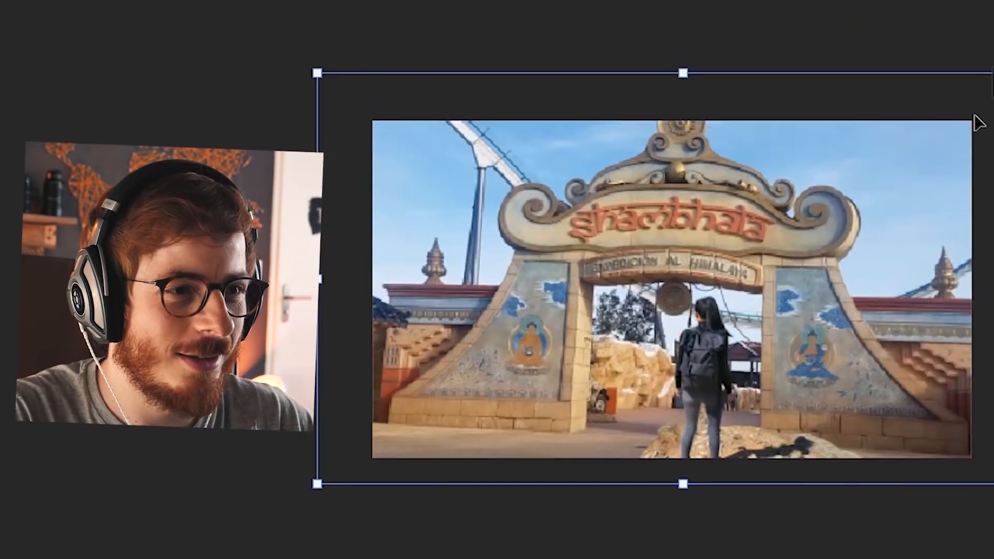
# Adjust the transformed cut-out of the hiker and rocky ground in front of the Shambhala gate
pyautogui.moveTo(976, 122); pyautogui.dragTo(926, 95)
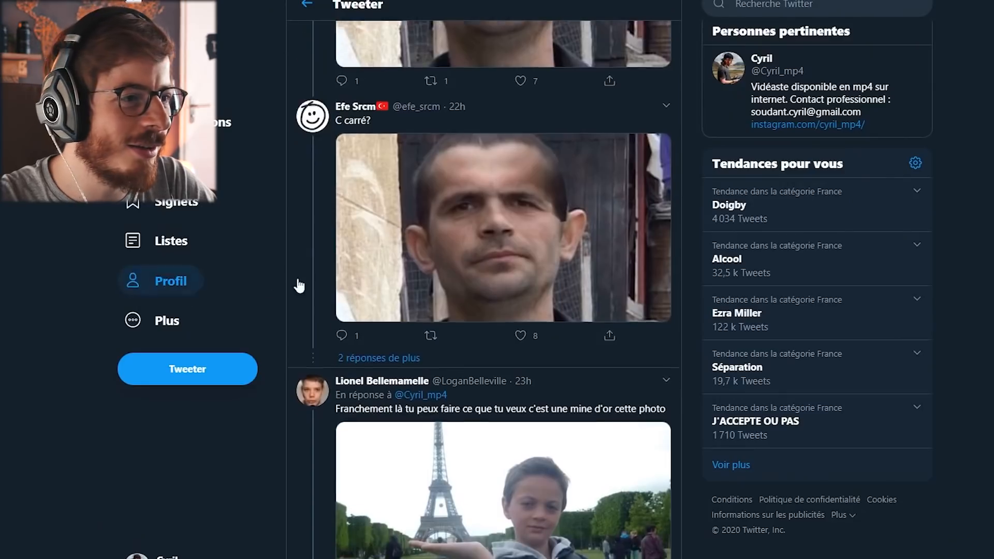
# Switch to Twitter and compare the followers' edits of the man's head in the replies
pyautogui.scroll(7, 683, 109)
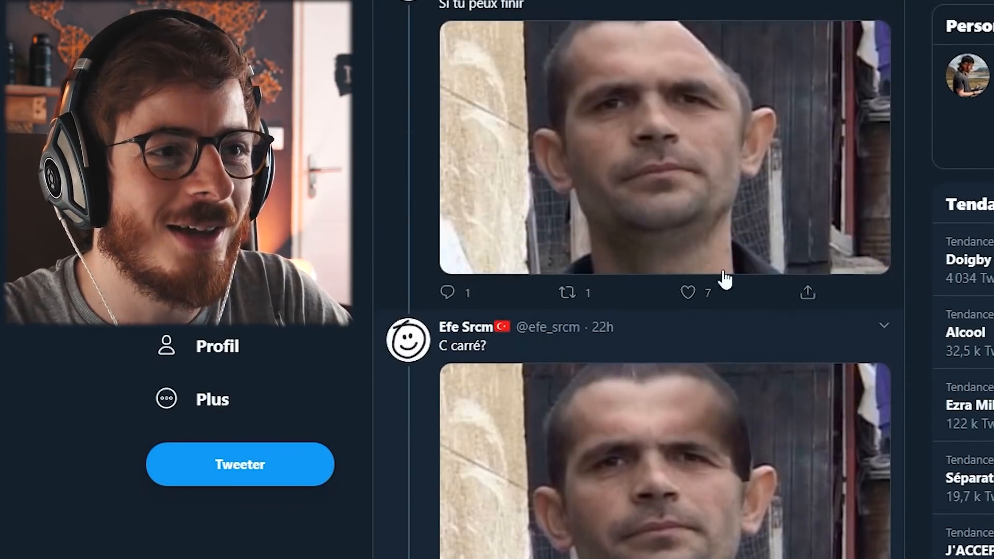
pyautogui.scroll(-7, 757, 113)
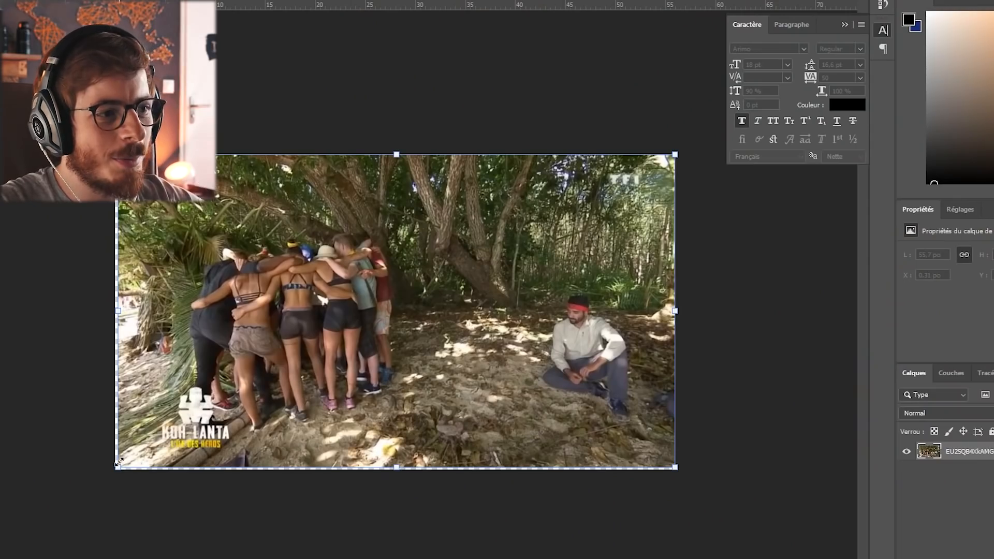
# Enlarge the Koh-Lanta photo slightly by its lower-left corner so it covers the canvas
pyautogui.moveTo(115, 465); pyautogui.dragTo(112, 471)
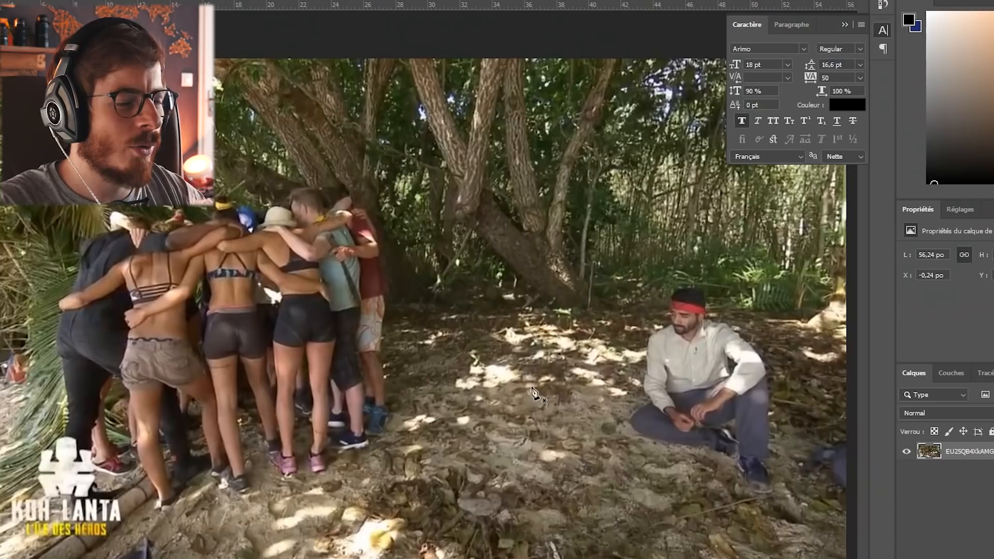
# Outline the seated man's head with the Pen tool, starting at the face and following the beard and chin
pyautogui.scroll(3, 765, 340)
pyautogui.scroll(3, 683, 326)
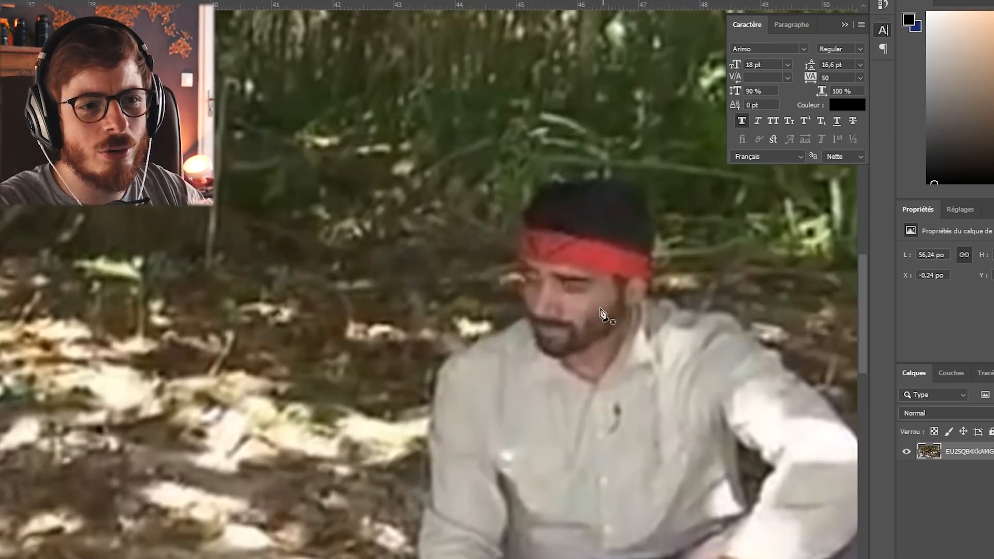
pyautogui.click(527, 318)
pyautogui.moveTo(538, 348); pyautogui.dragTo(550, 358)
pyautogui.moveTo(556, 361); pyautogui.dragTo(561, 361)
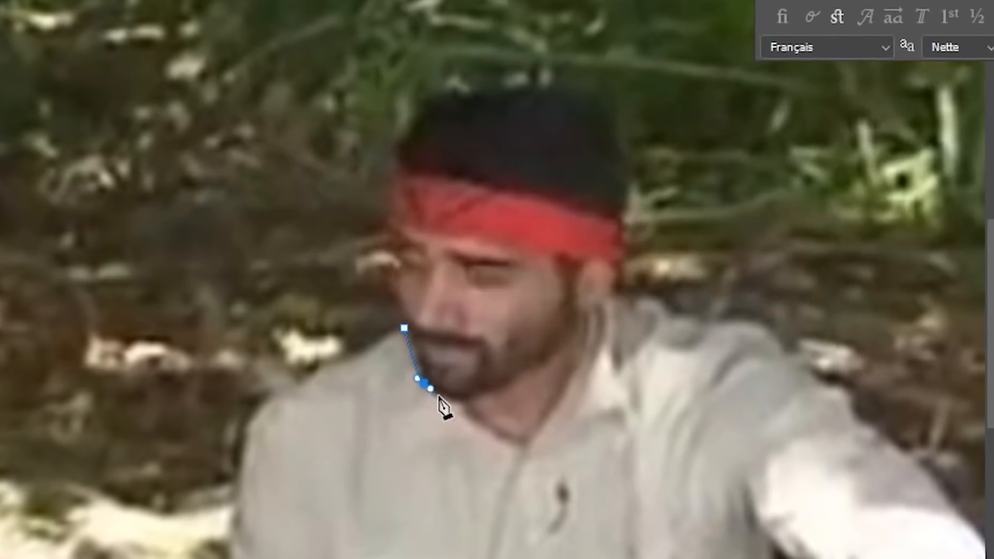
pyautogui.moveTo(490, 417); pyautogui.dragTo(646, 237)
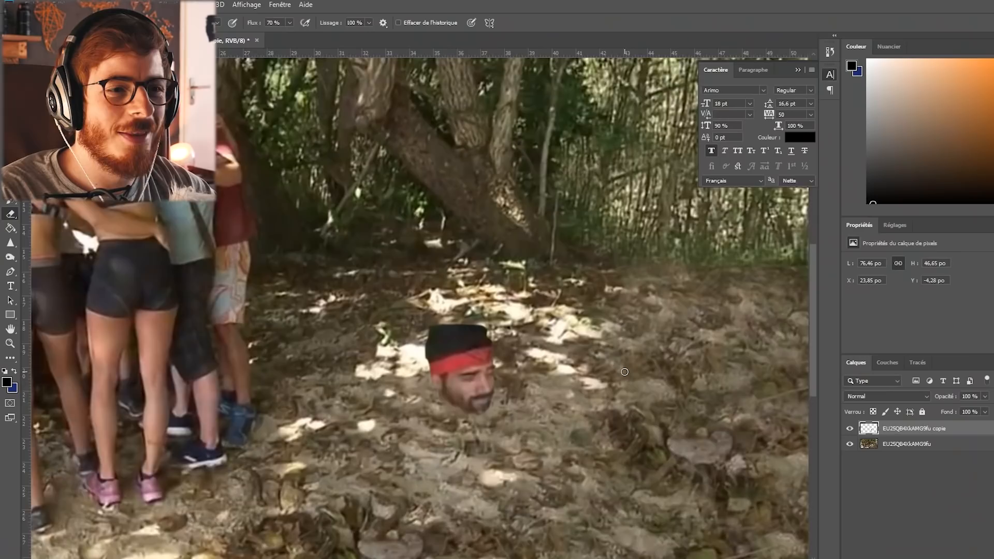
pyautogui.scroll(10, 624, 372)
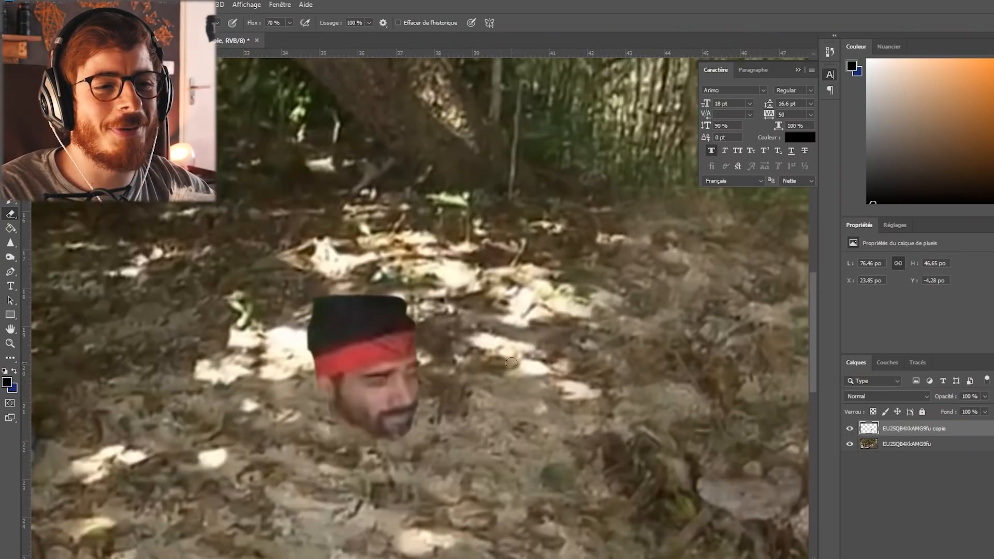
pyautogui.scroll(-5, 290, 343)
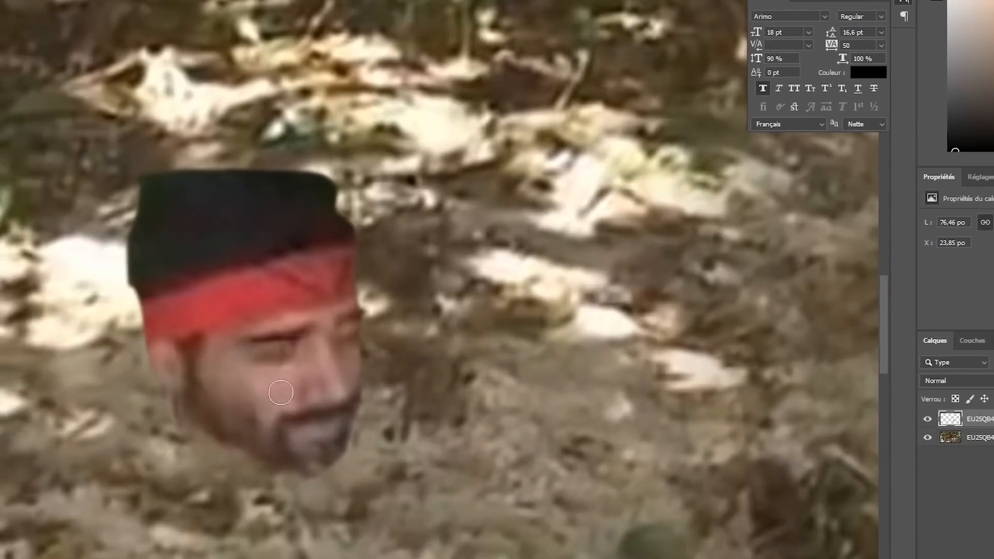
pyautogui.scroll(-6, 388, 370)
pyautogui.scroll(3, 355, 382)
pyautogui.scroll(5, 340, 404)
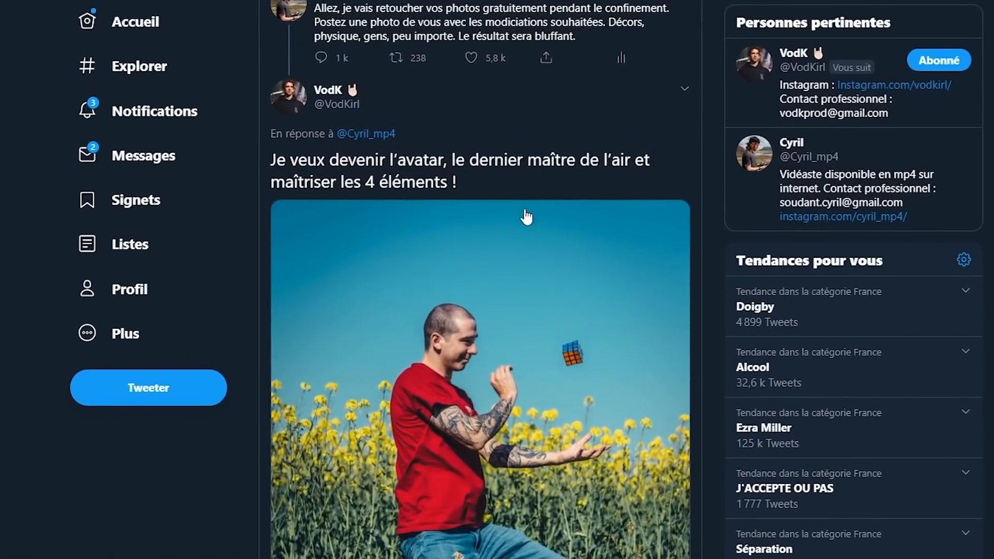
# Switch to Twitter and browse the replies to the request about mastering the four elements
pyautogui.scroll(-3, 525, 216)
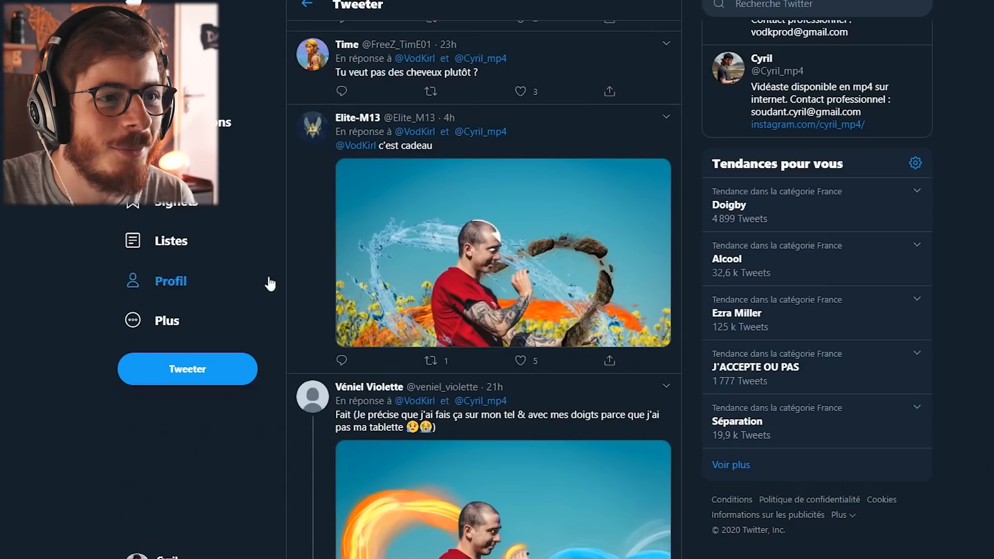
pyautogui.scroll(-5, 601, 293)
pyautogui.scroll(1, 601, 293)
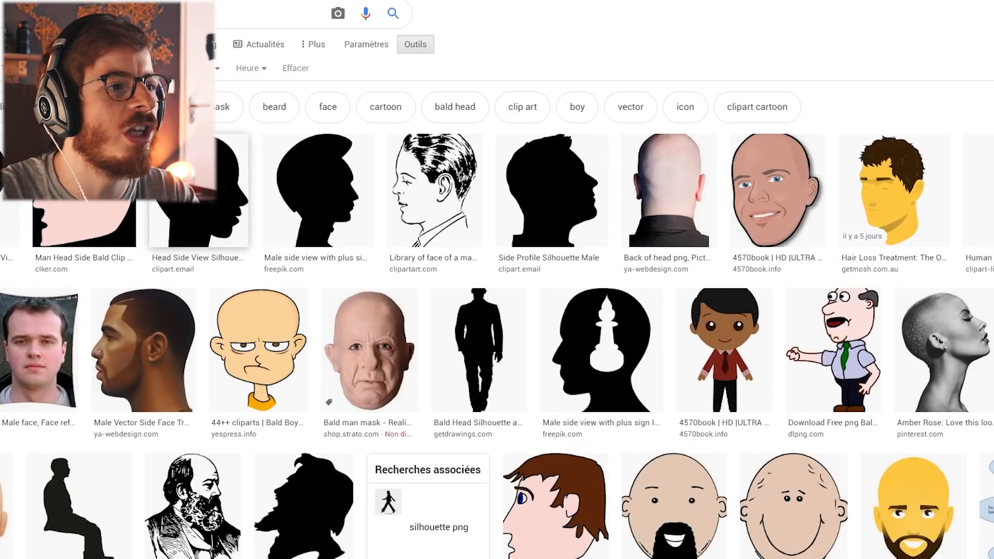
# Look through the Google Images results for a suitable side view of a bald man's head
pyautogui.scroll(-12, 264, 204)
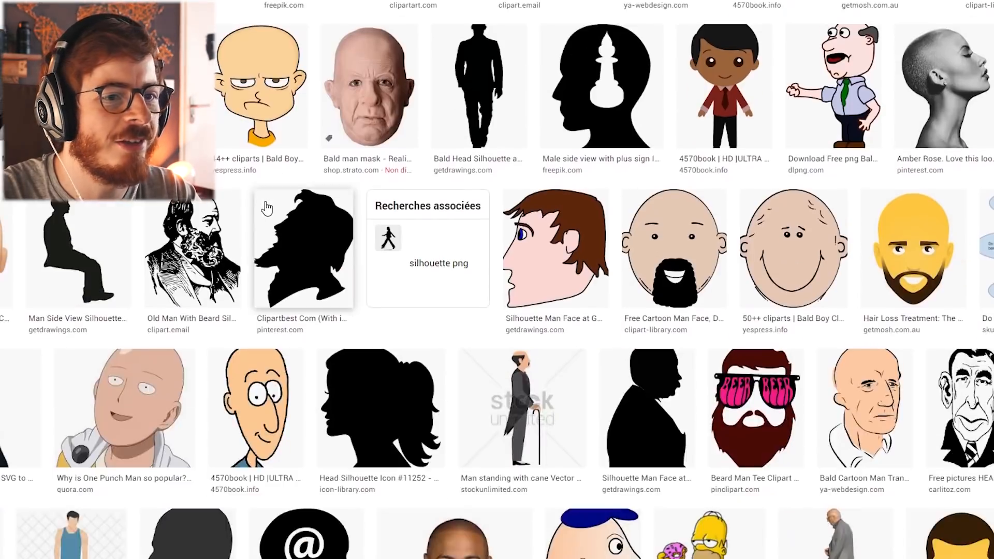
pyautogui.scroll(-8, 320, 246)
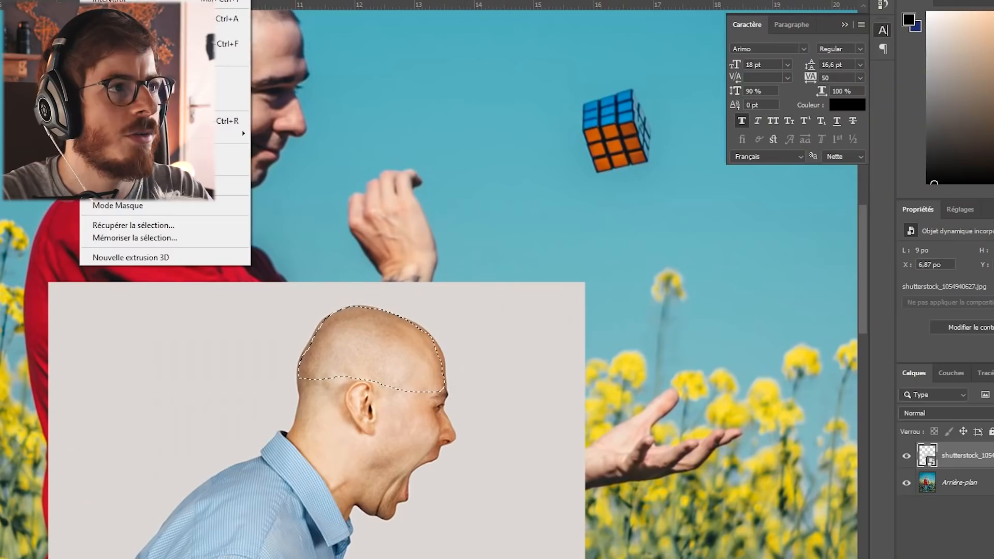
# Rasterize the shouting bald man's layer and delete everything except the selected top of his skull
pyautogui.press('Delete')
pyautogui.click(540, 202)
pyautogui.click(890, 296)
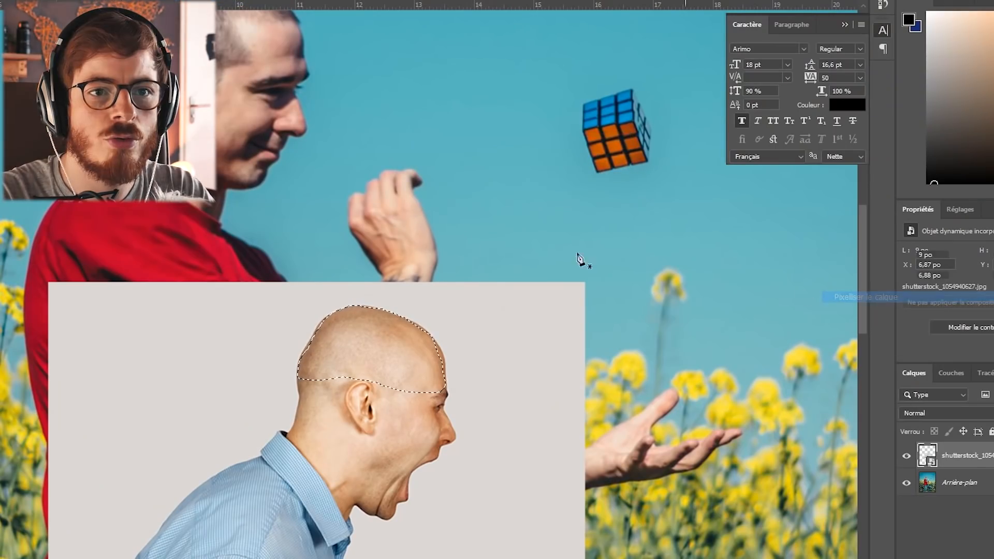
pyautogui.press('Delete')
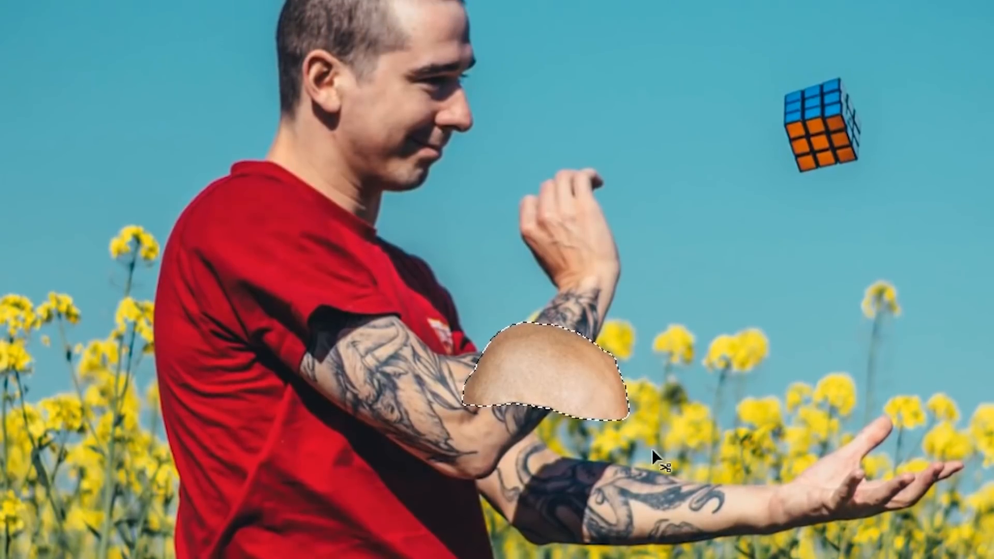
# Move the cut-out bald scalp onto the head of the man in the red T-shirt and fit it in place
pyautogui.moveTo(383, 365); pyautogui.dragTo(272, 1)
pyautogui.moveTo(433, 32); pyautogui.dragTo(385, 60)
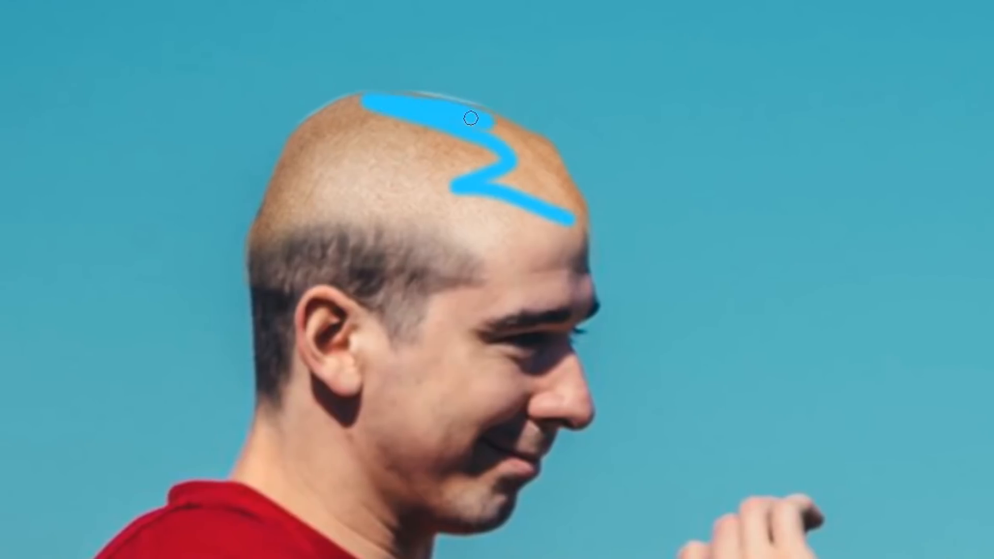
# Paint the light-blue Avatar arrow along the top of the bald scalp down to the forehead
pyautogui.moveTo(471, 118)
pyautogui.mouseDown()
pyautogui.moveTo(529, 185)
pyautogui.moveTo(502, 131)
pyautogui.moveTo(323, 112)
pyautogui.mouseUp()
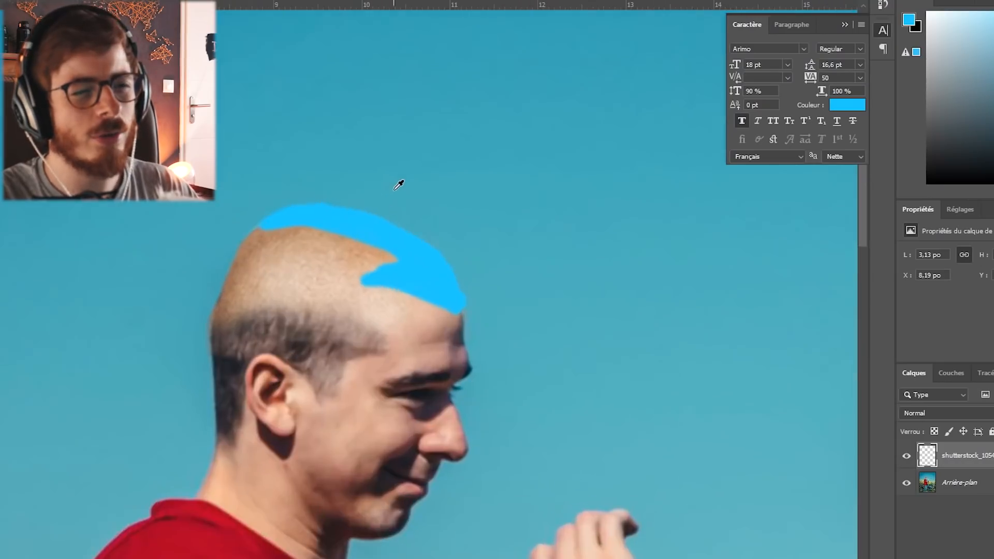
pyautogui.hotkey('ctrl', '0')
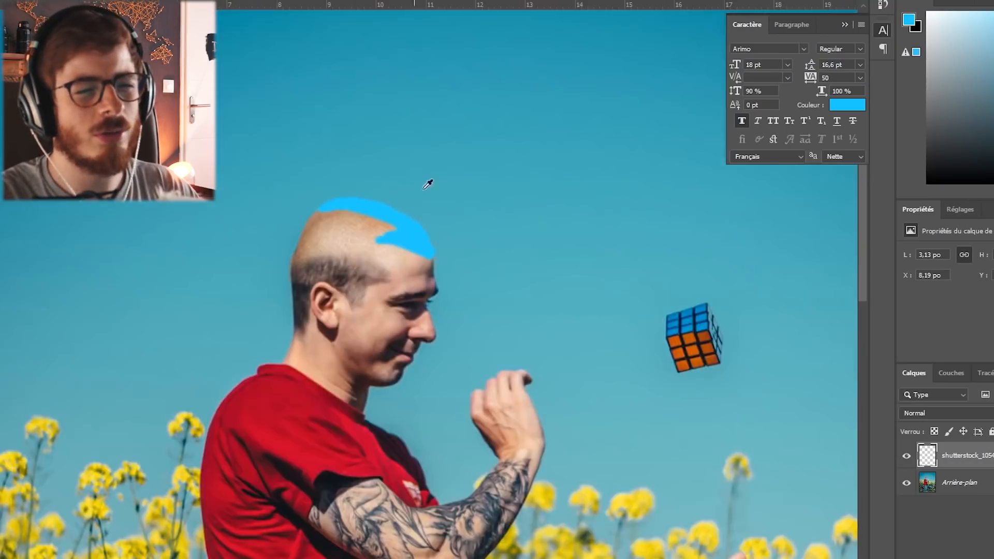